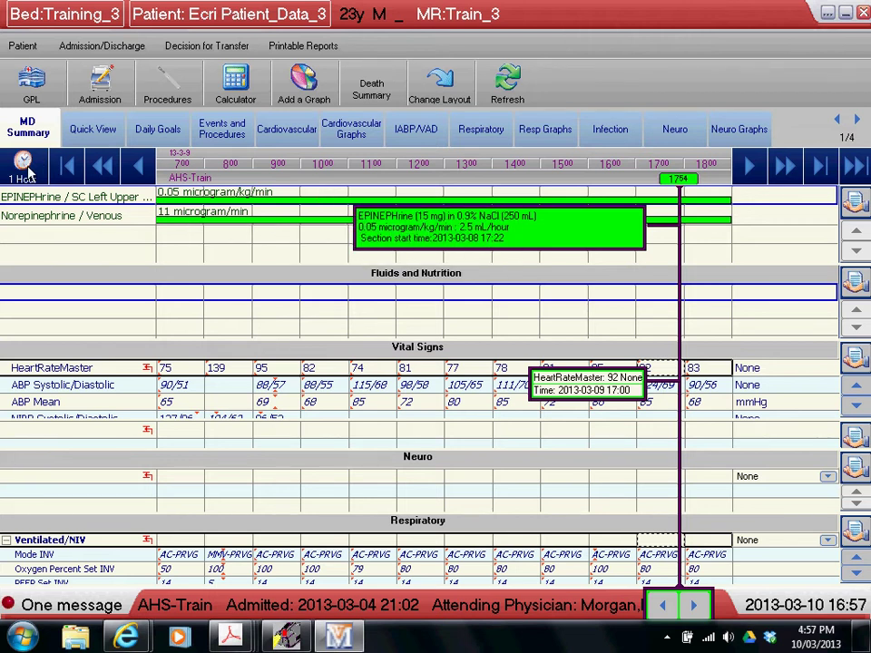
Open the Cardiovascular Graphs tab and enlarge the ABP and CV panes until every legend row shows
click(355, 130)
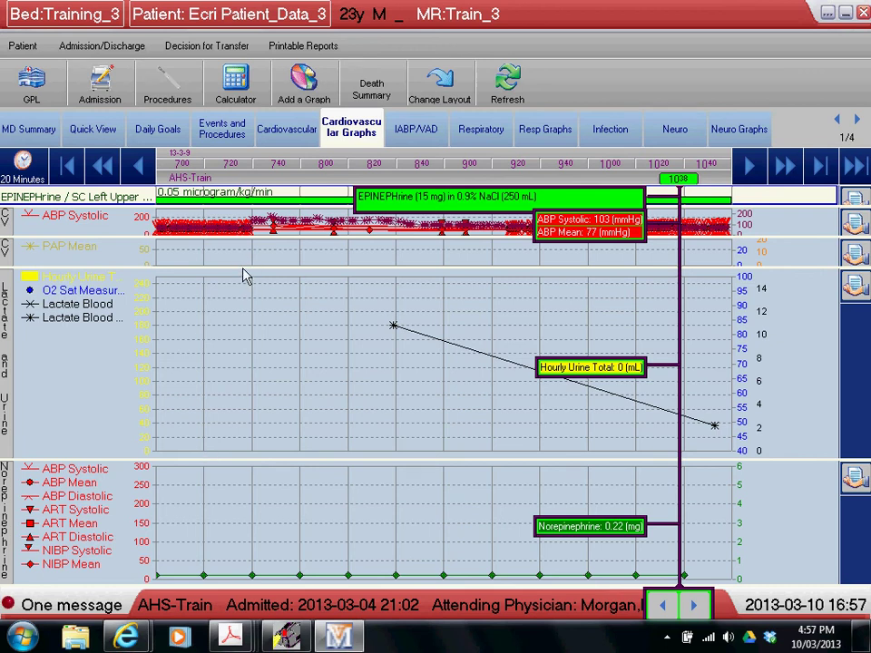
drag(245, 276, 247, 349)
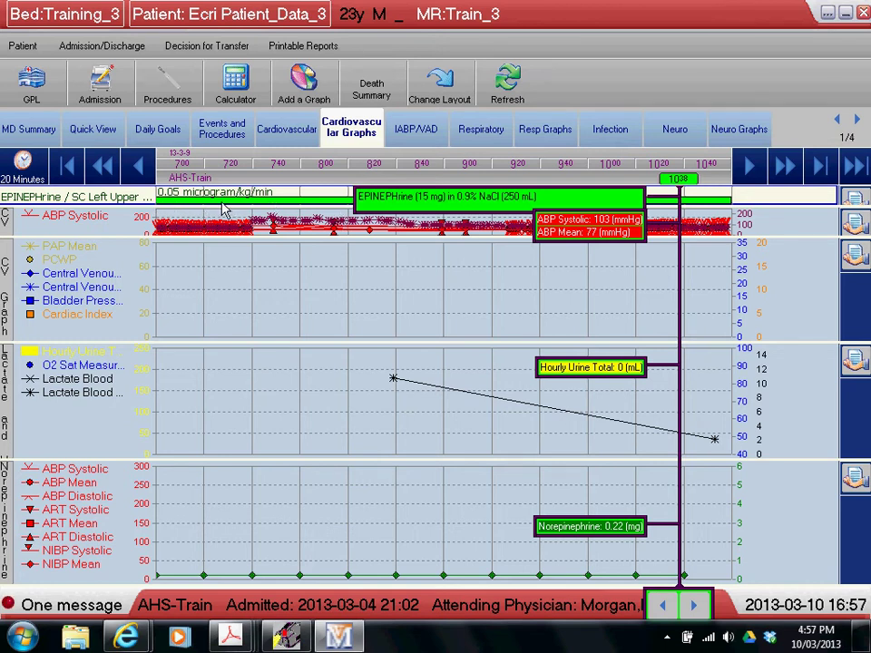
mouse_move(223, 208)
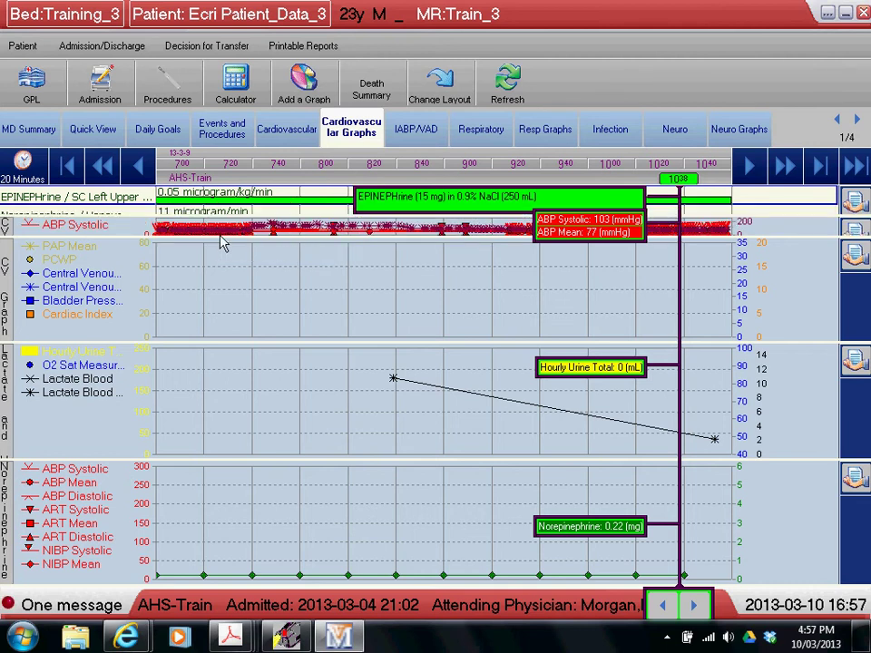
mouse_move(221, 241)
mouse_down()
mouse_move(227, 308)
mouse_move(208, 305)
mouse_up()
drag(106, 243, 114, 295)
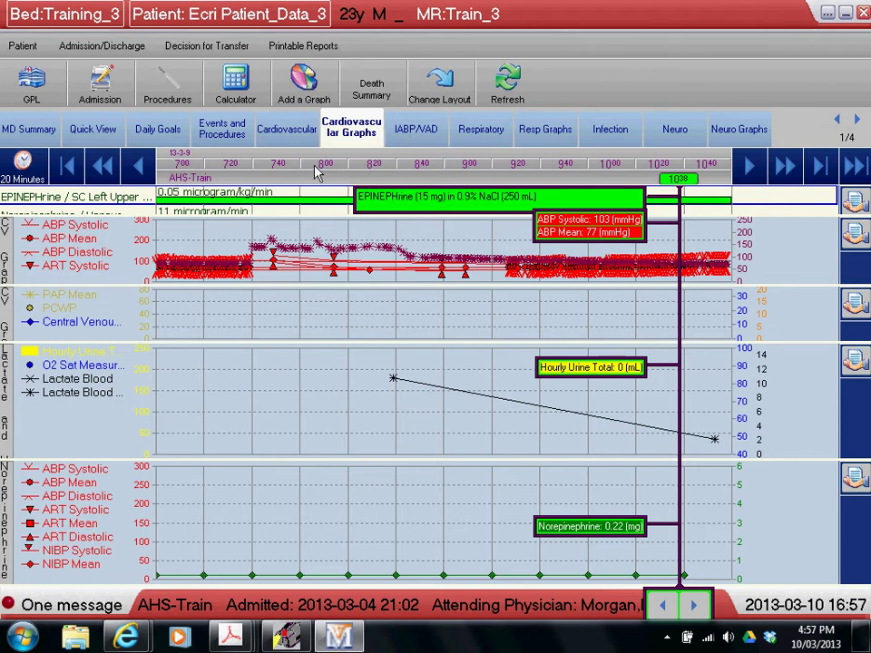
mouse_move(288, 233)
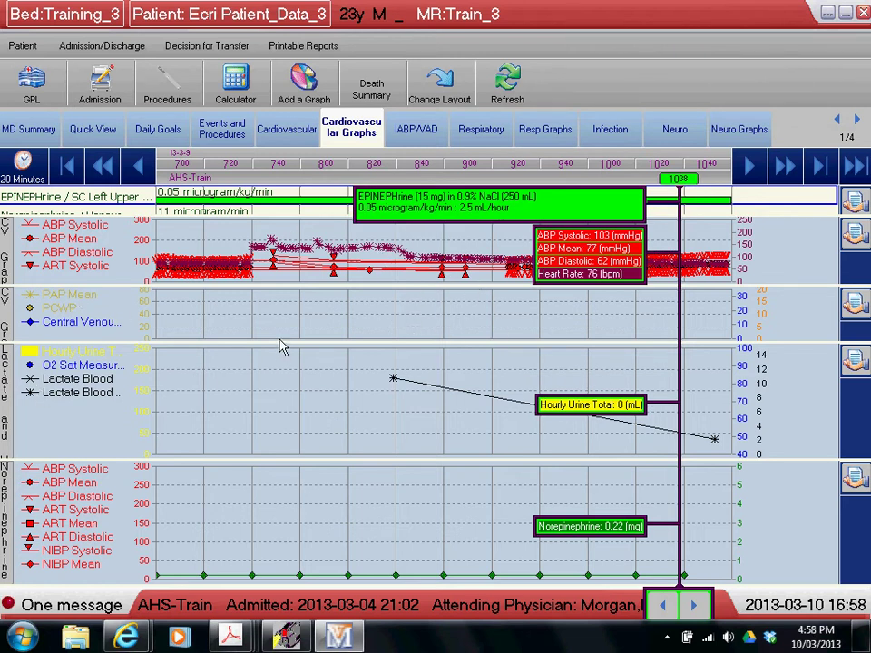
click(266, 395)
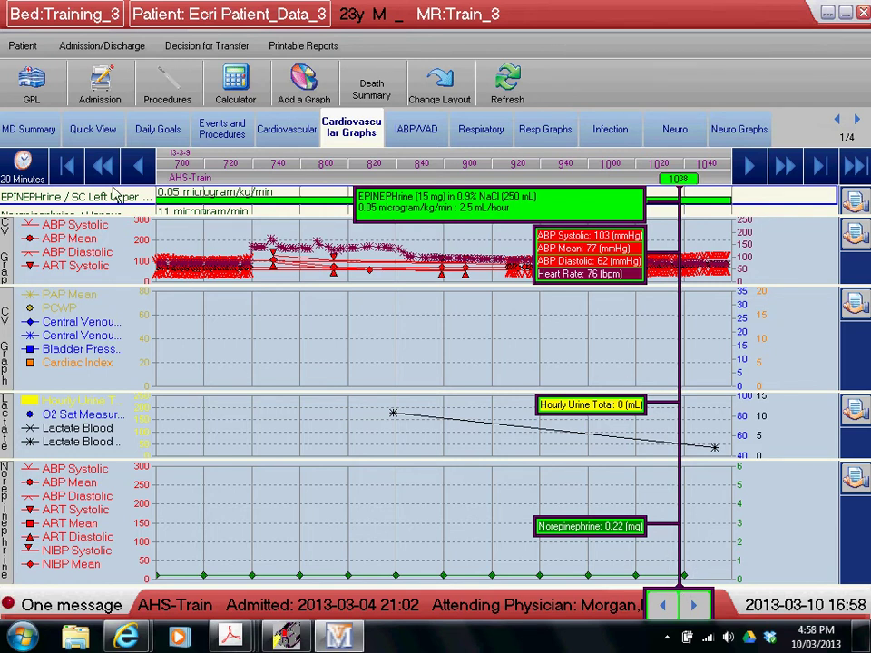
Change the graph time scale and step the timeline back to cover 18:00 on 13-3-9 onward
click(31, 173)
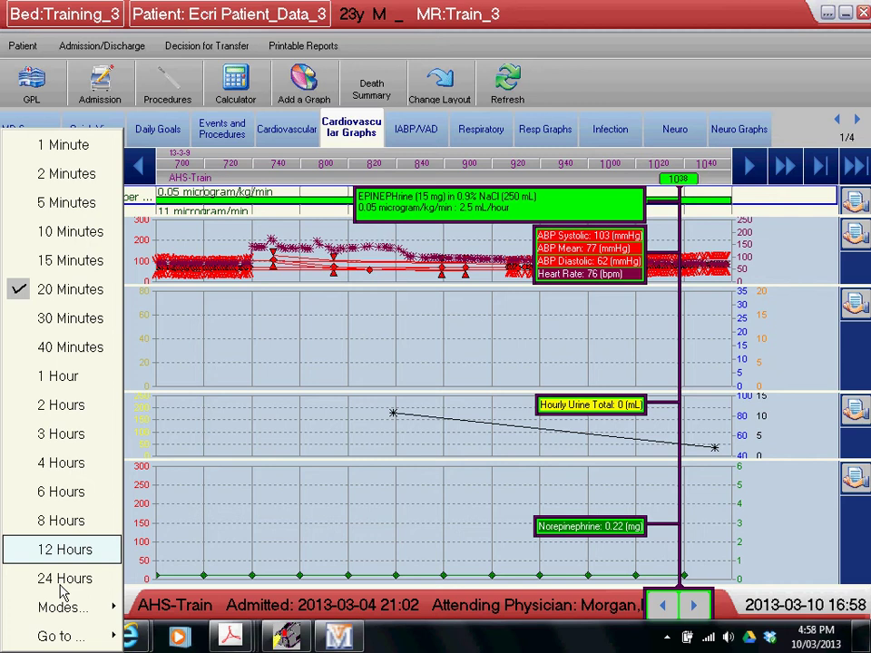
click(84, 582)
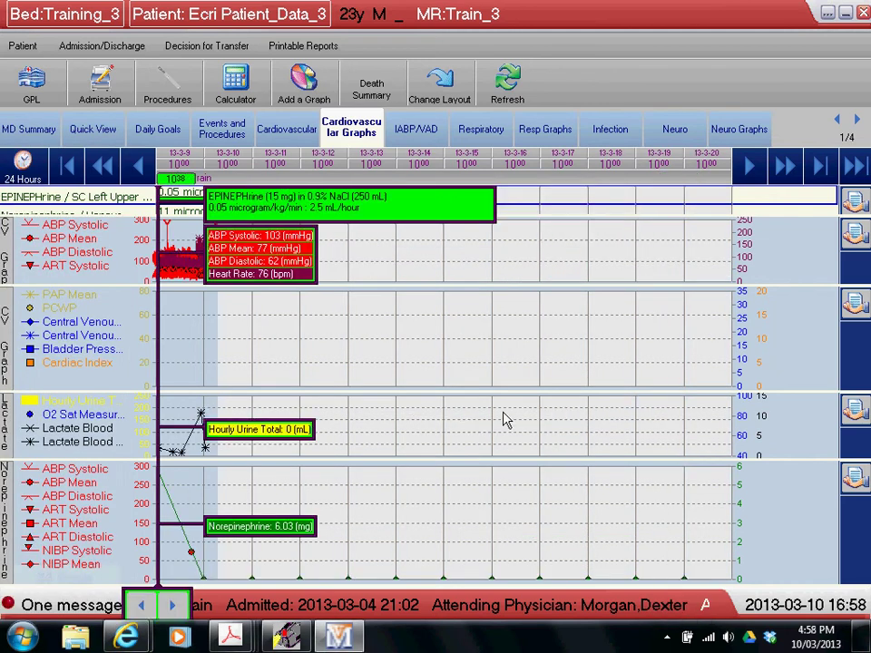
click(76, 162)
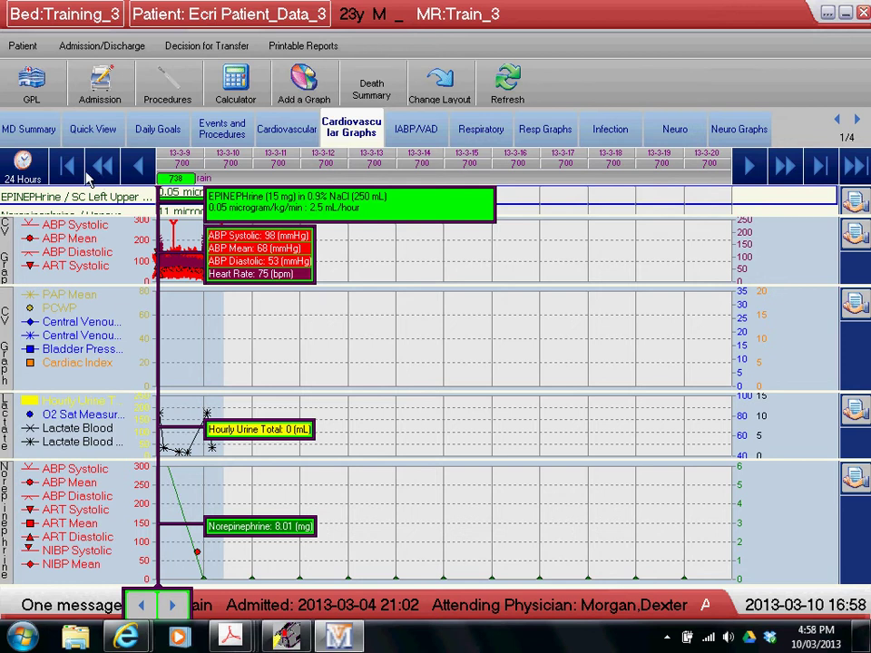
click(132, 176)
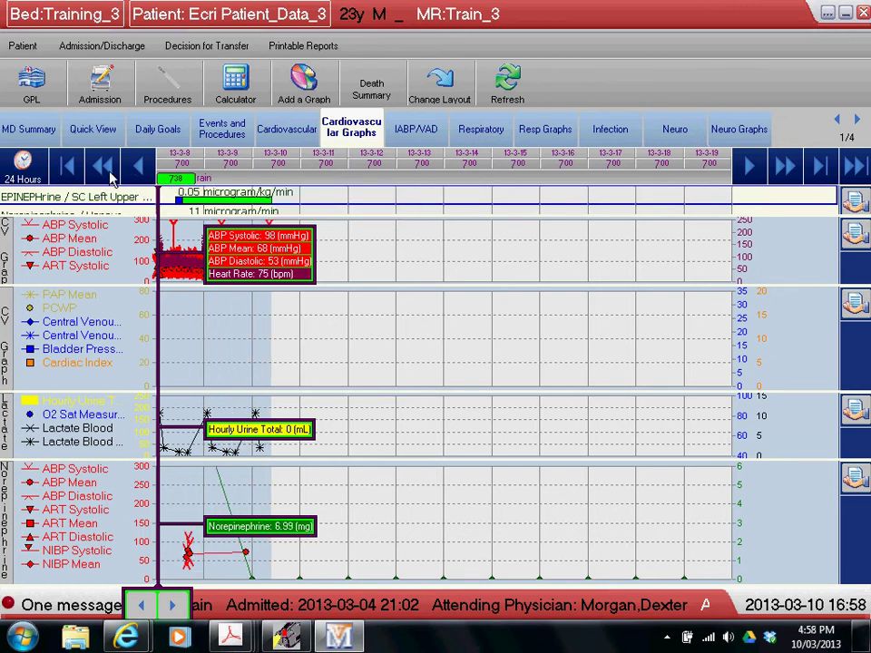
click(108, 169)
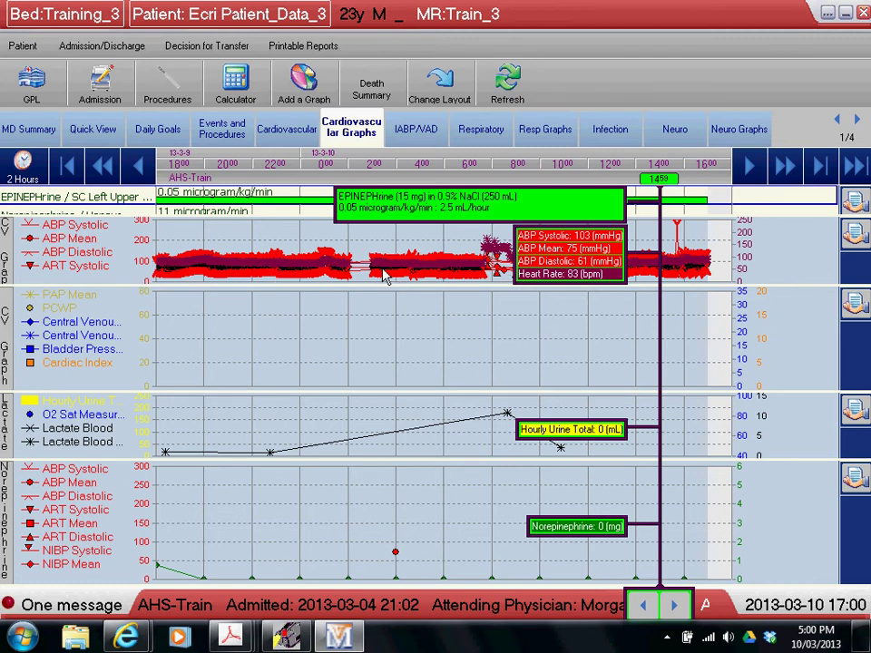
Move the time marker to the 18:49 readings, then to the latest readings near 16:00
mouse_move(383, 275)
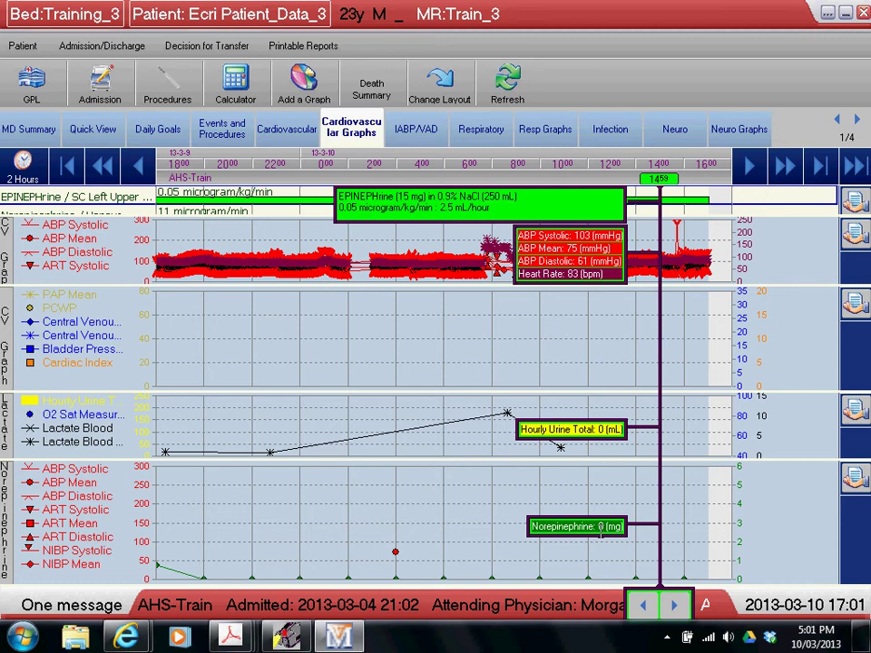
click(178, 565)
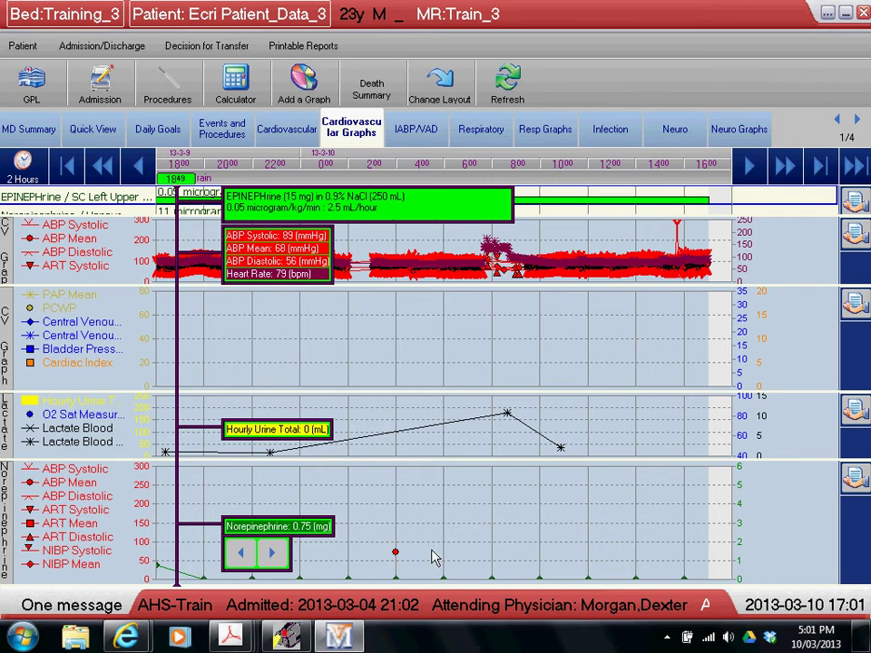
click(689, 543)
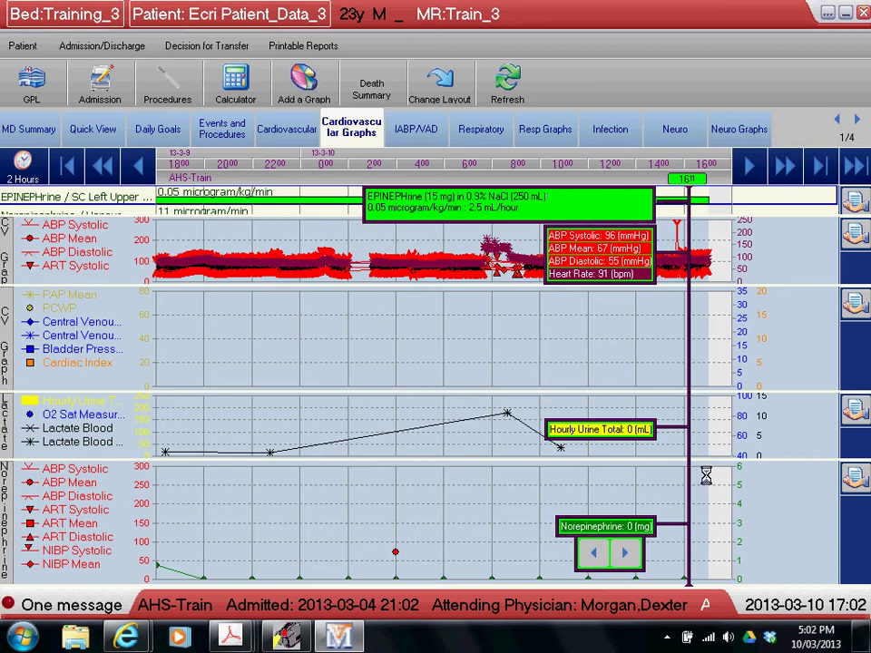
Add the EPINEPHrine graph from the Graphs list to the Cardiovascular Graphs tab
click(307, 90)
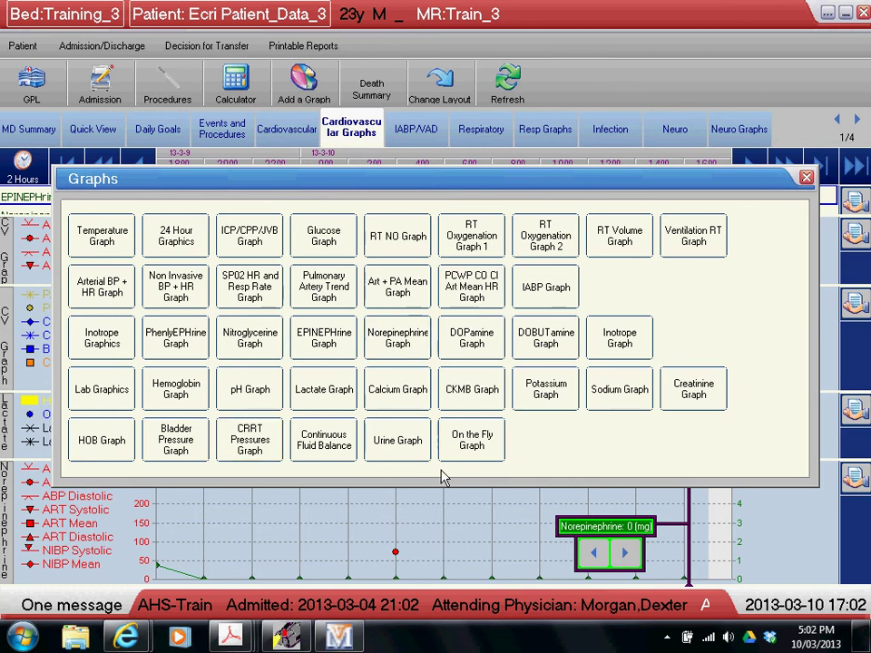
click(345, 344)
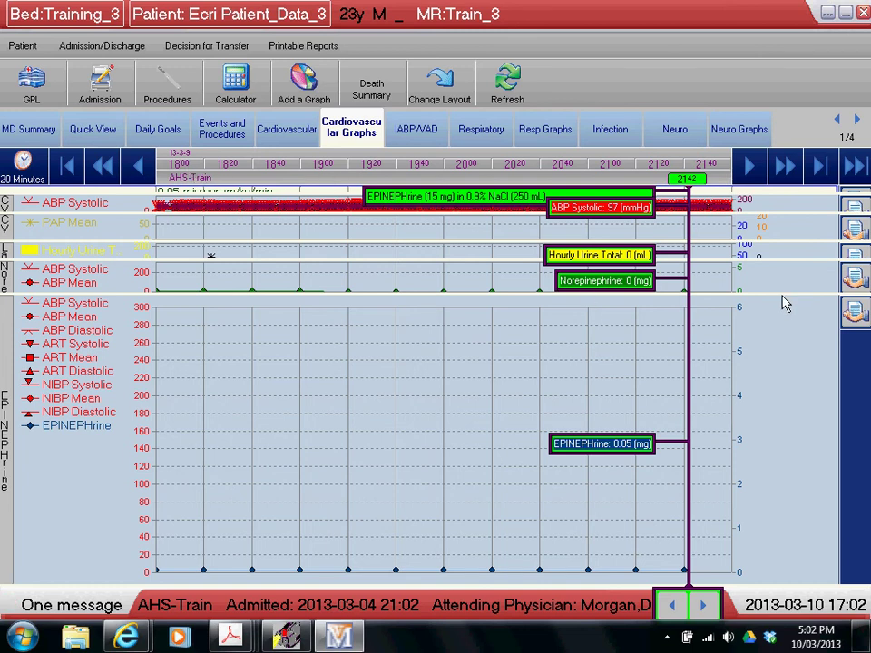
Enlarge the Norepinephrine, Lactate, CV and ABP panes, leaving EPINEPHrine small at the bottom
drag(784, 300, 798, 502)
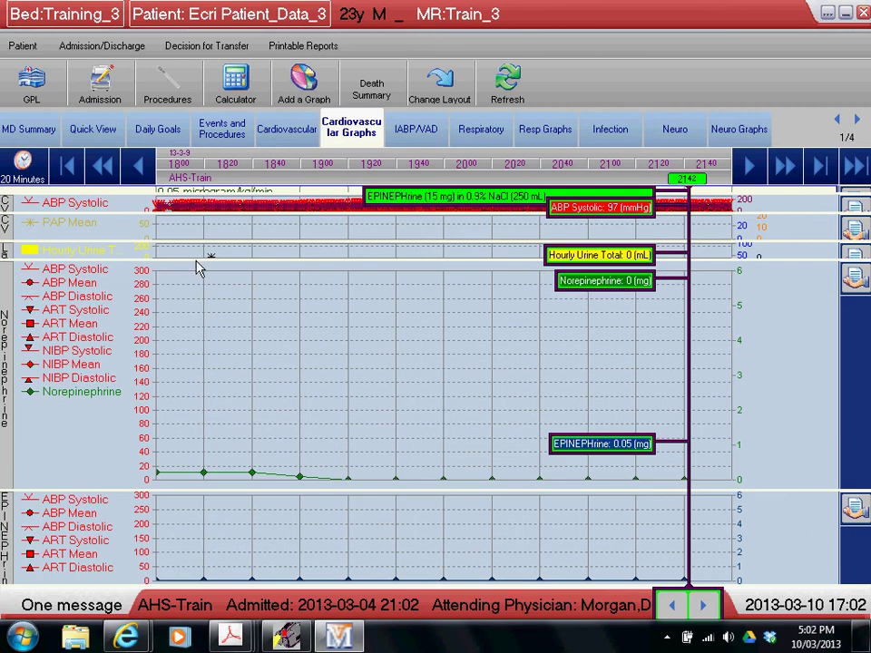
drag(200, 266, 206, 400)
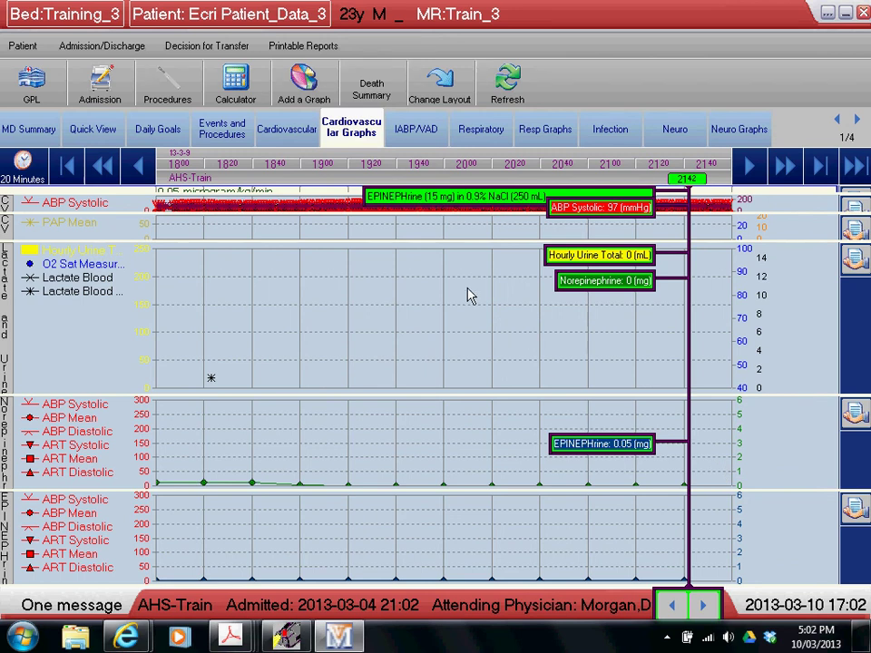
drag(399, 249, 408, 358)
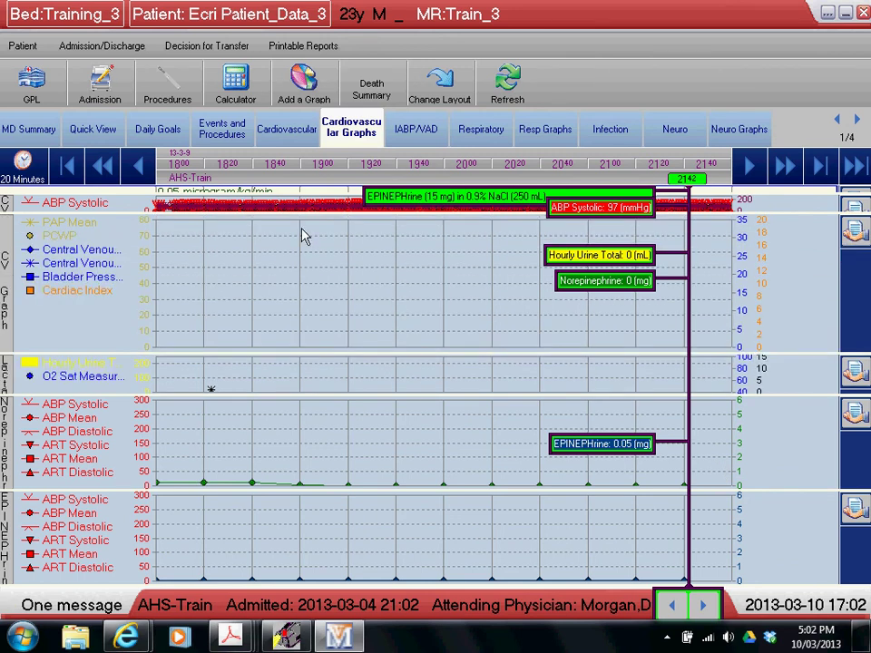
drag(288, 220, 305, 309)
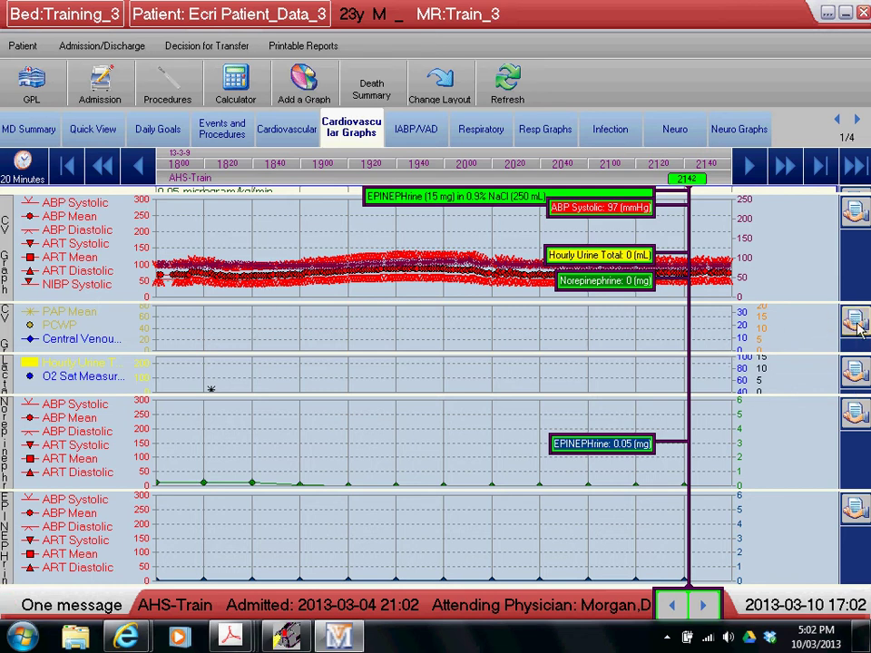
Remove the PAP and central venous graph view from the tab
click(856, 322)
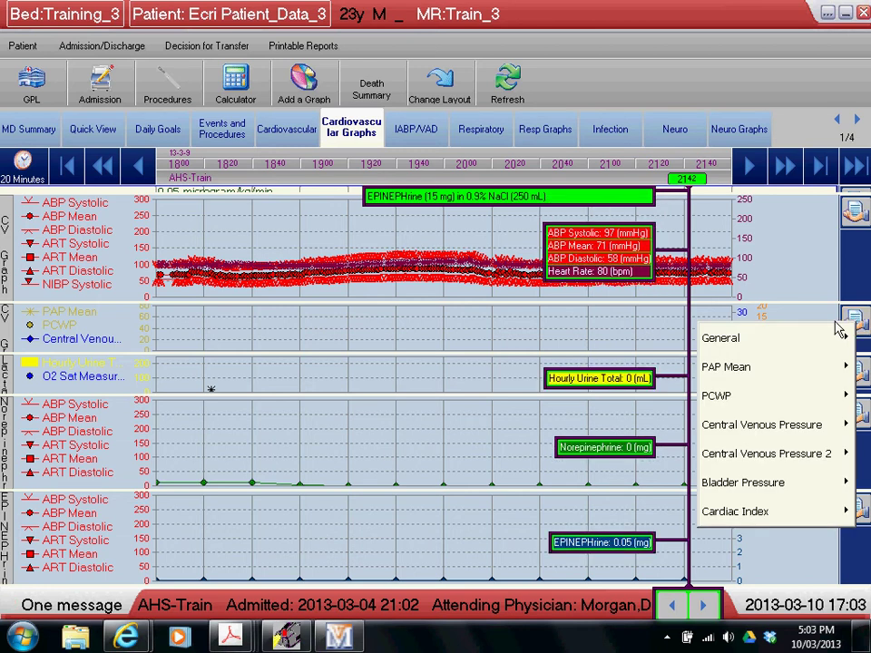
mouse_move(820, 343)
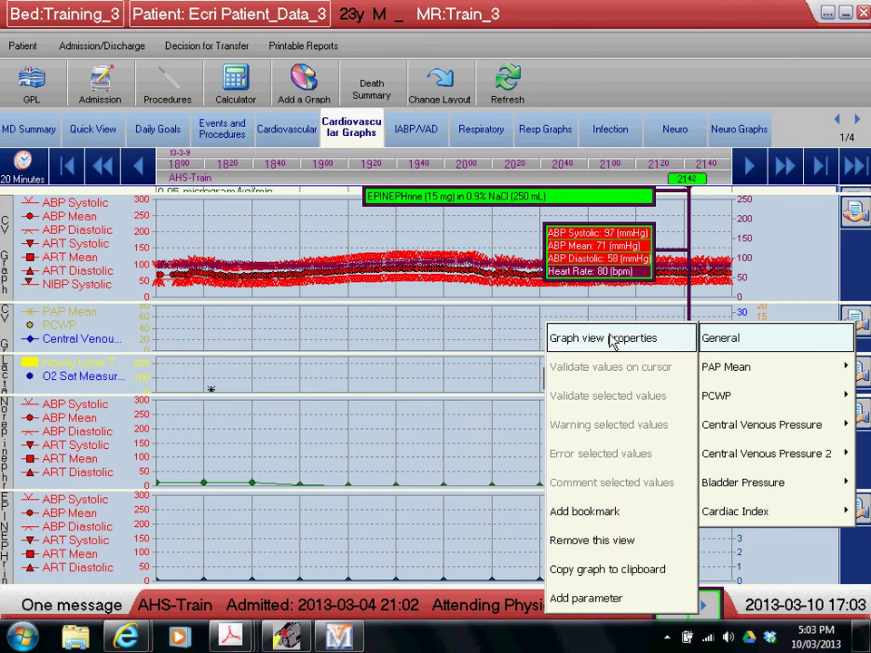
click(606, 543)
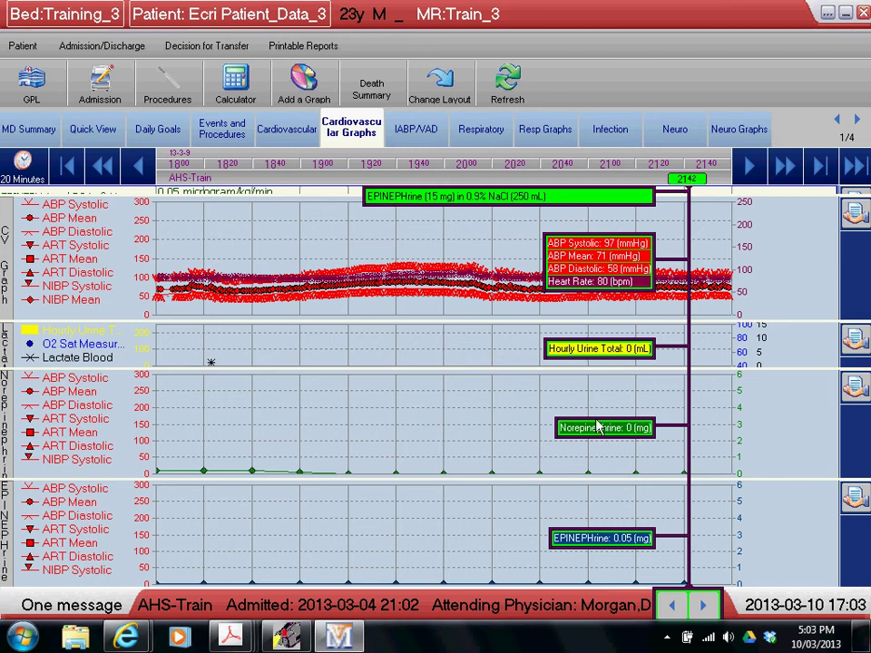
Remove the Norepinephrine and Lactate graph views as well
click(854, 388)
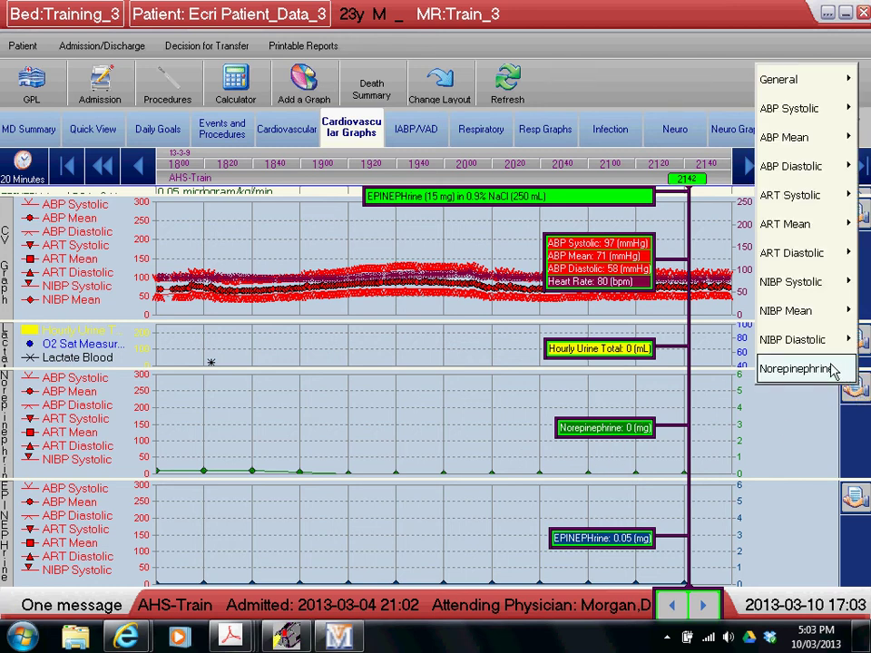
mouse_move(794, 89)
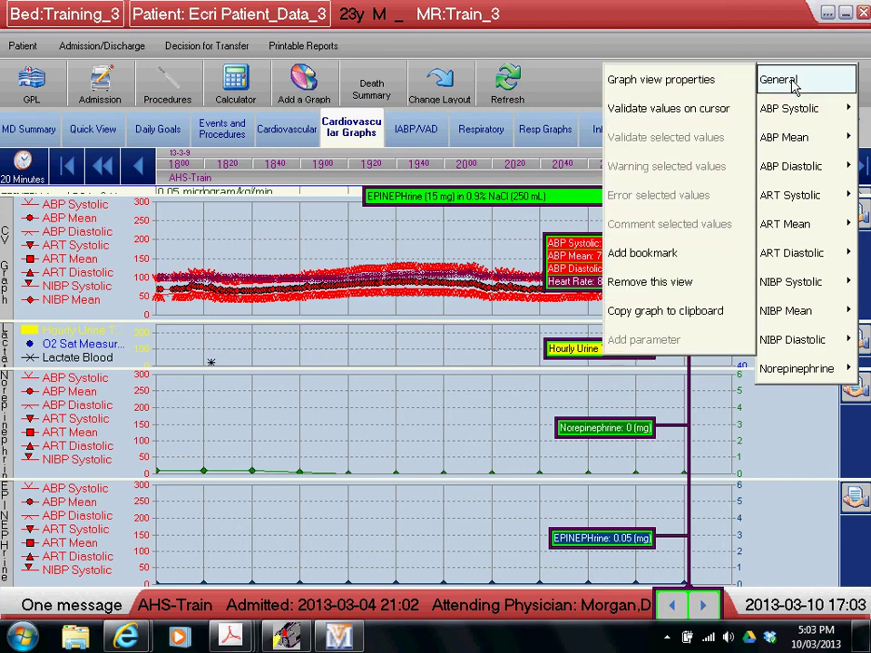
click(669, 285)
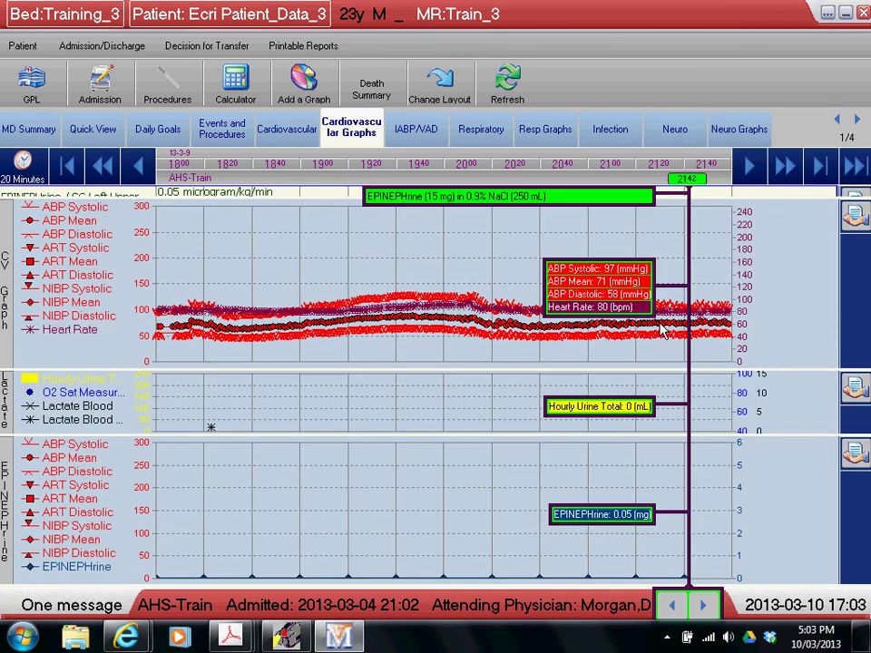
click(856, 395)
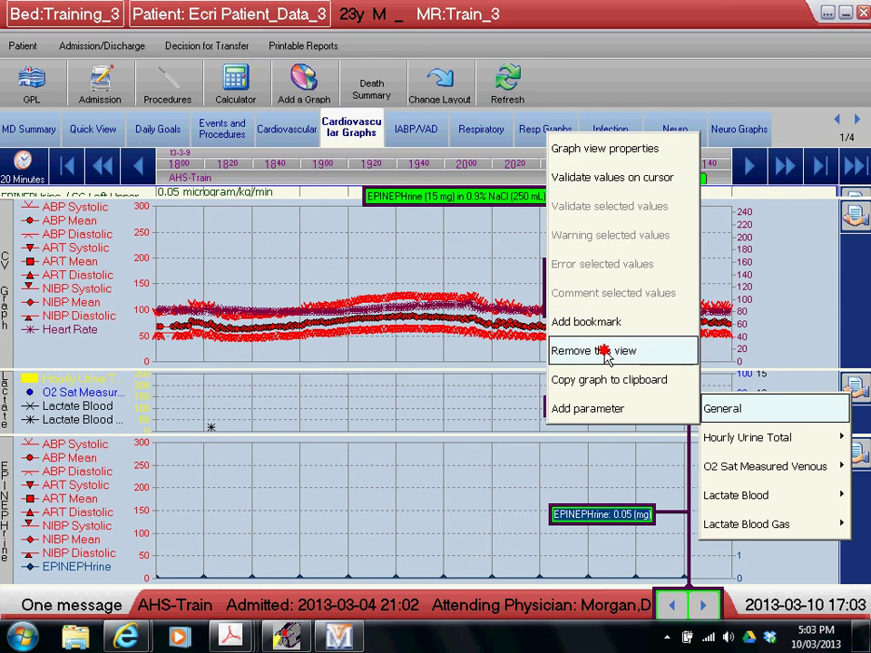
click(603, 350)
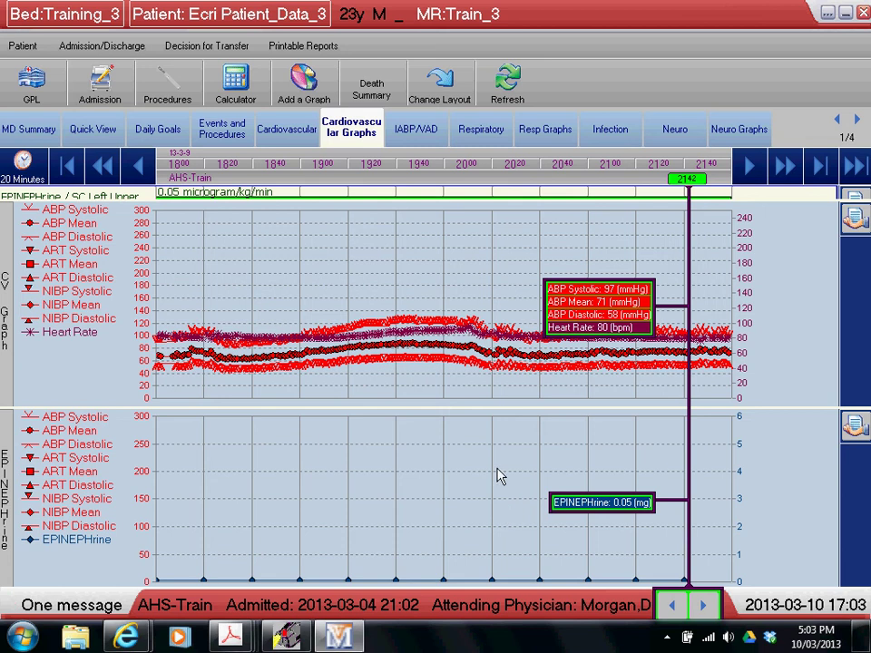
Enlarge the CV graph and infusion rows, then jump the timeline to 17:03 on 13-3-10
drag(485, 413, 467, 522)
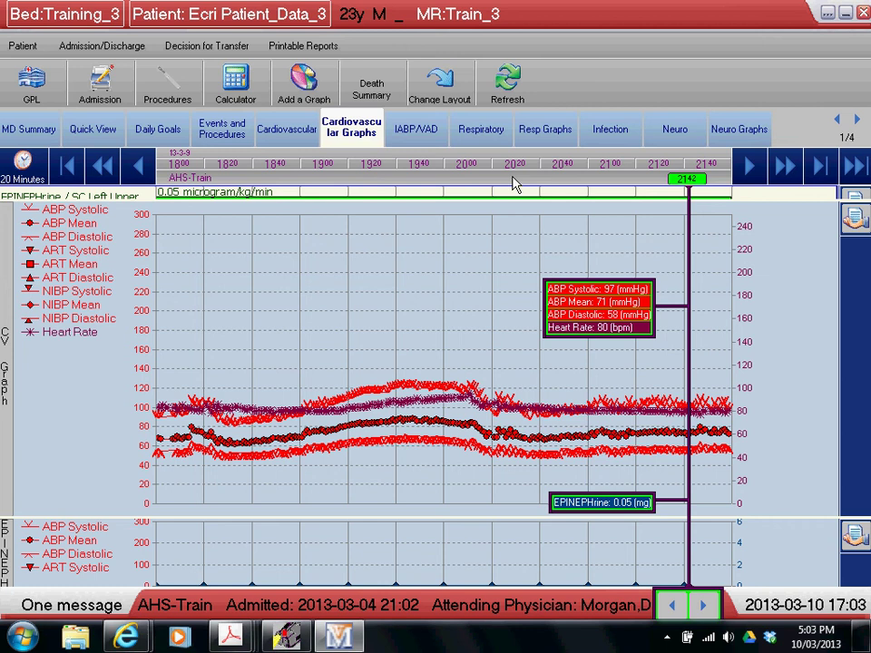
drag(558, 204, 560, 230)
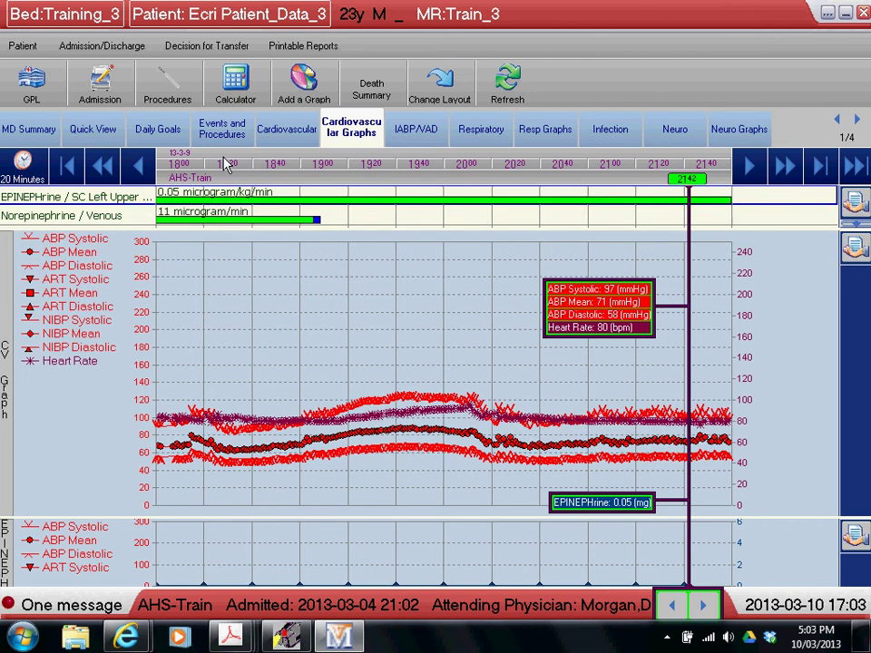
click(856, 162)
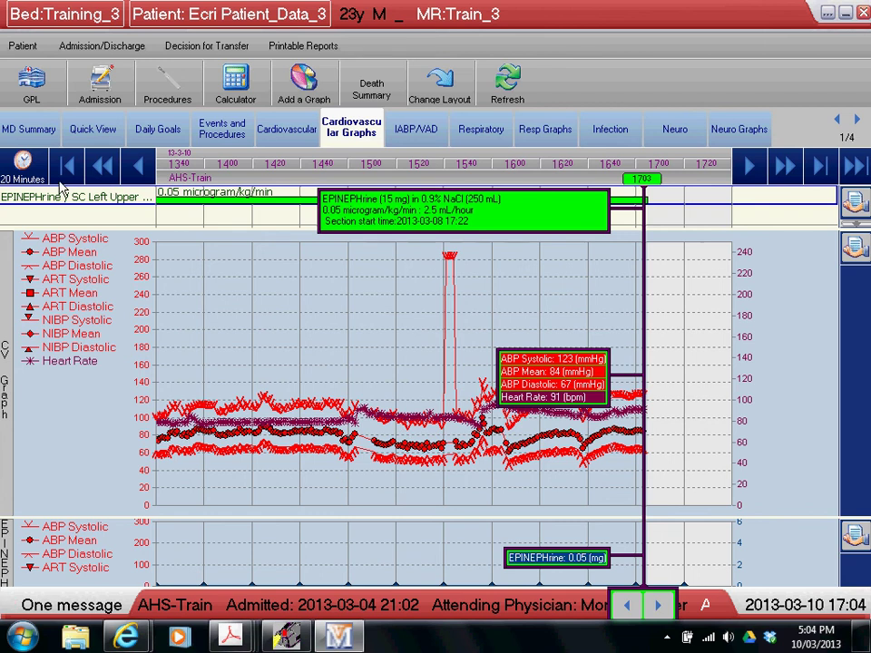
Switch the scale from 2 Minutes to 2 Hours and step the timeline back about four hours
click(24, 169)
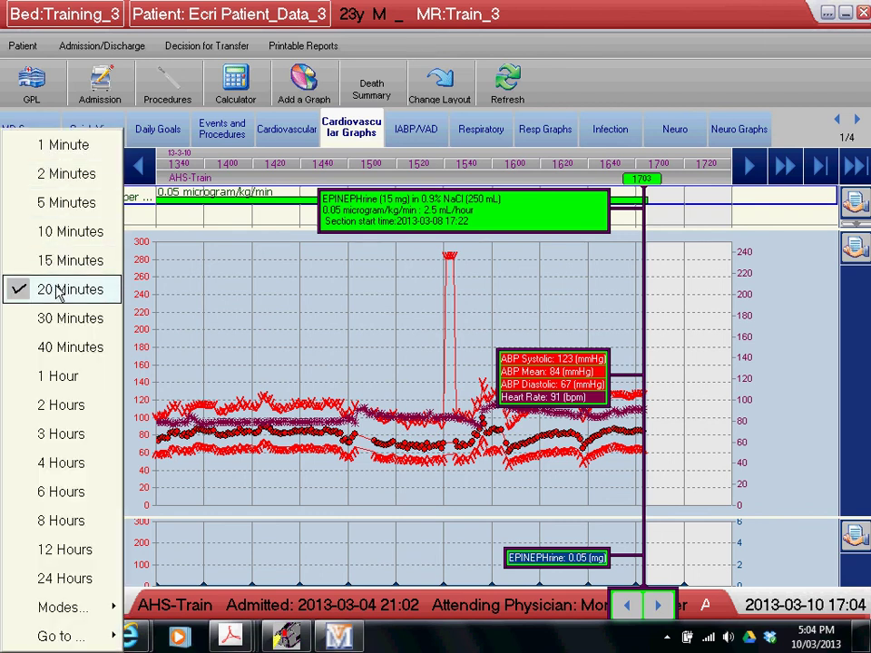
click(88, 173)
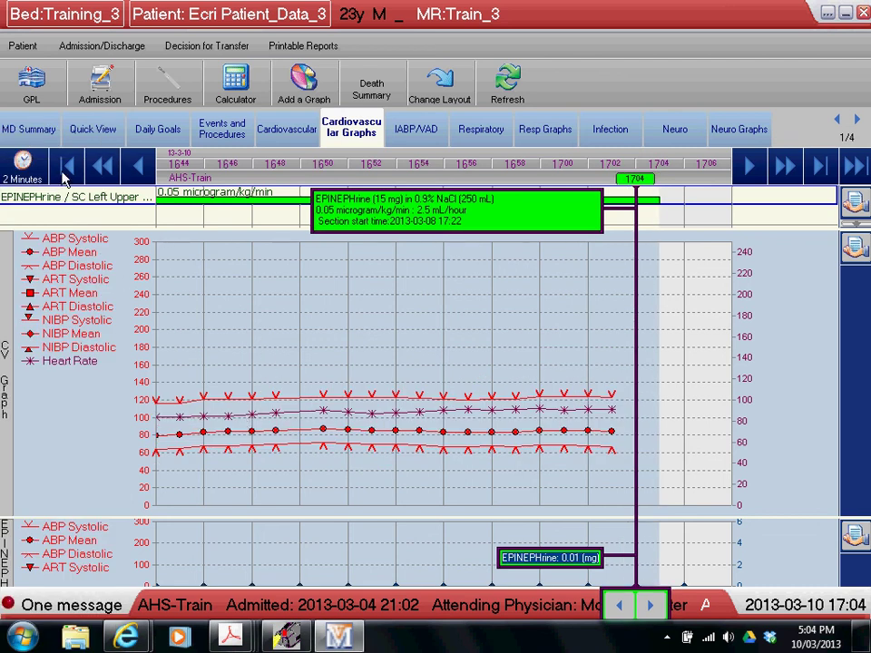
click(28, 177)
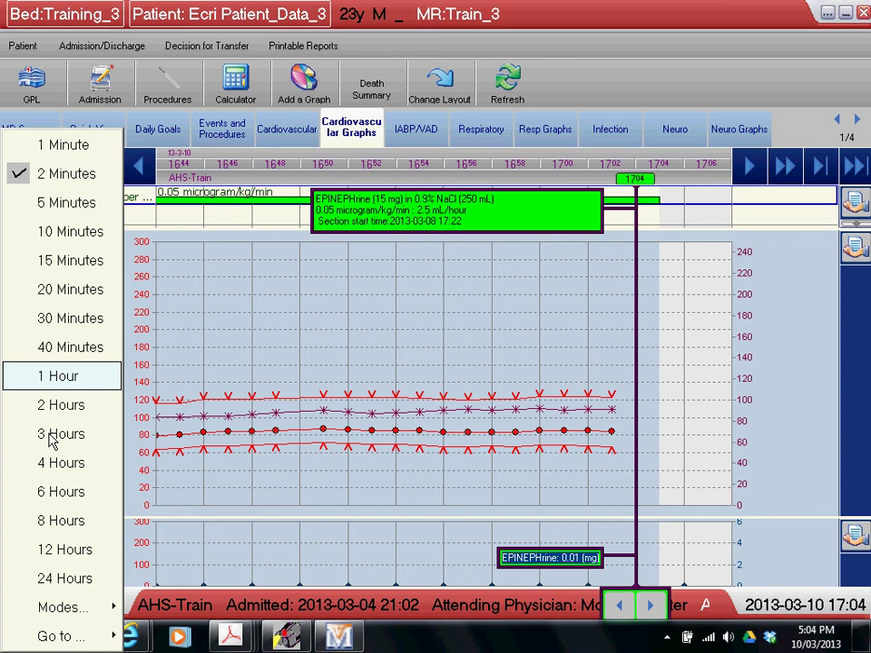
click(51, 408)
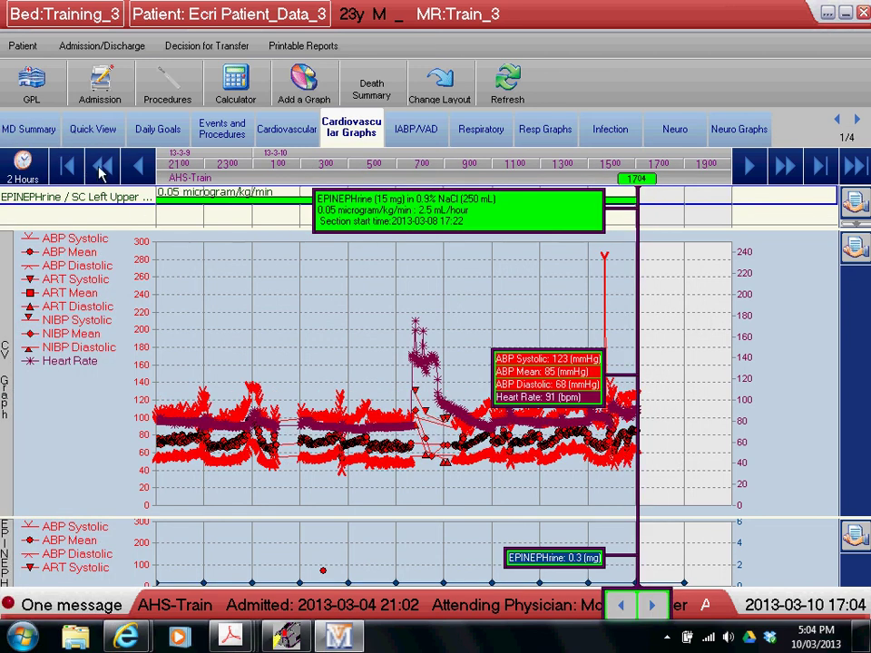
click(130, 170)
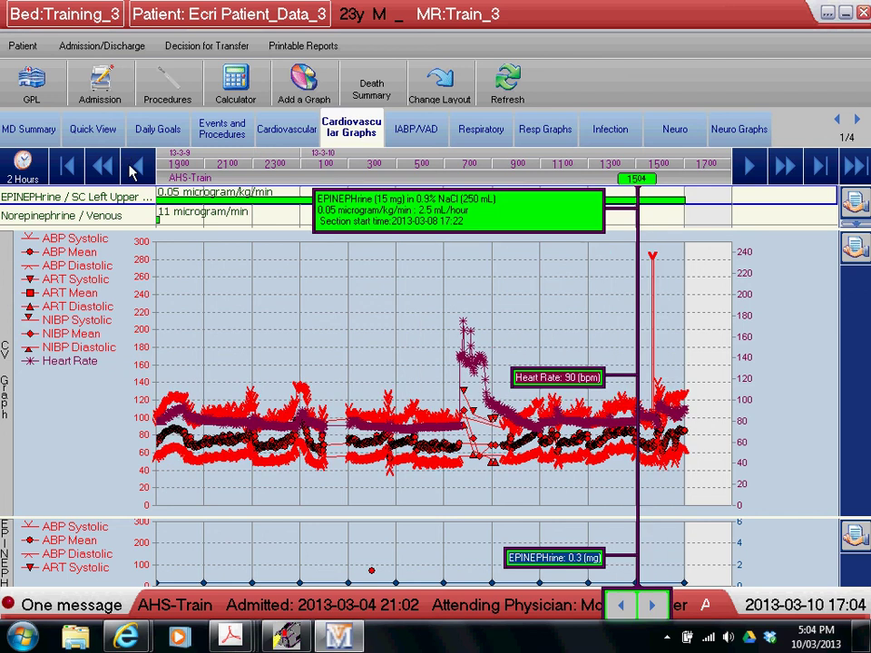
click(134, 172)
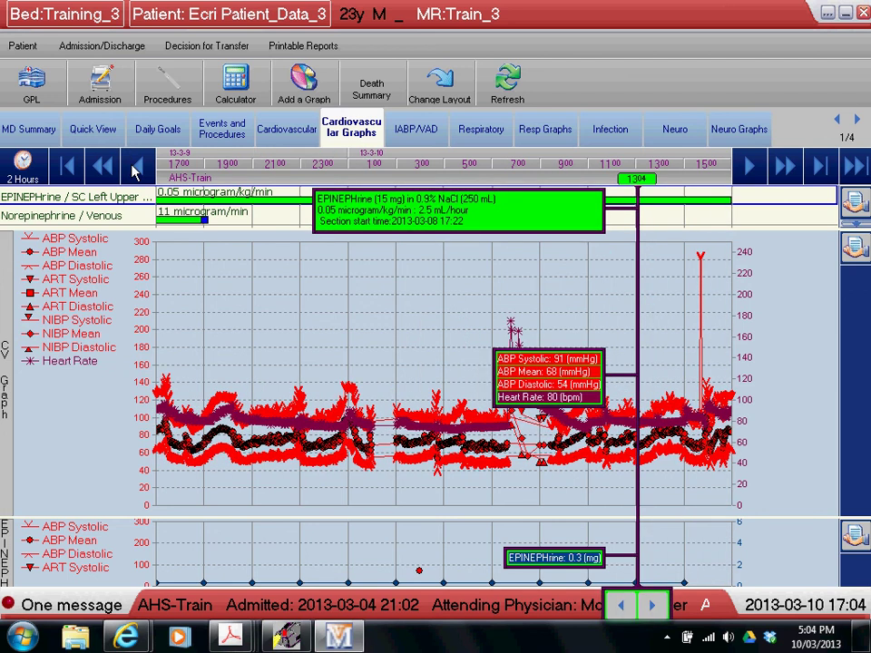
Set the marker at 16:20, step back five minutes and forward three, then place it at 22:54
click(716, 296)
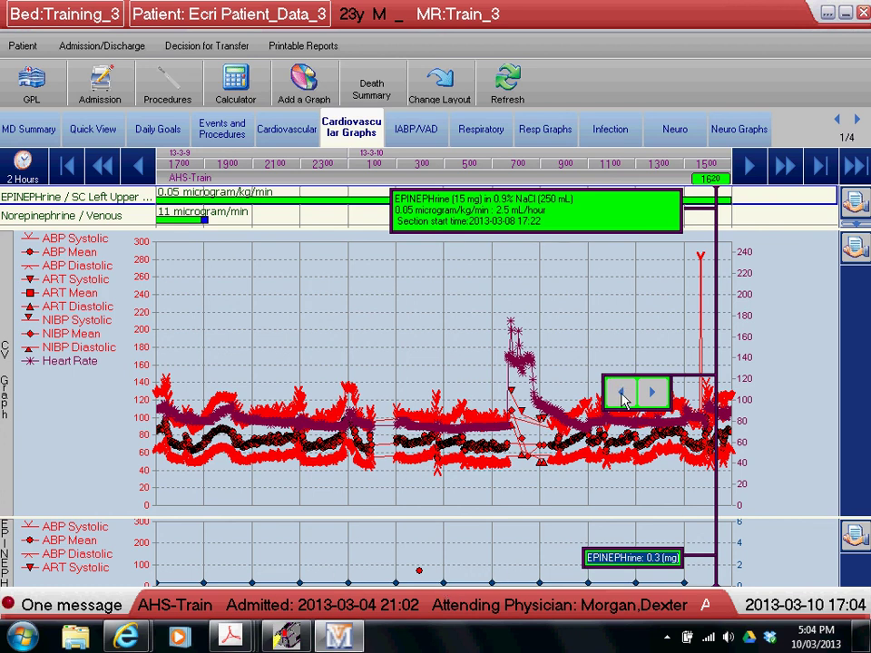
click(623, 401)
click(621, 427)
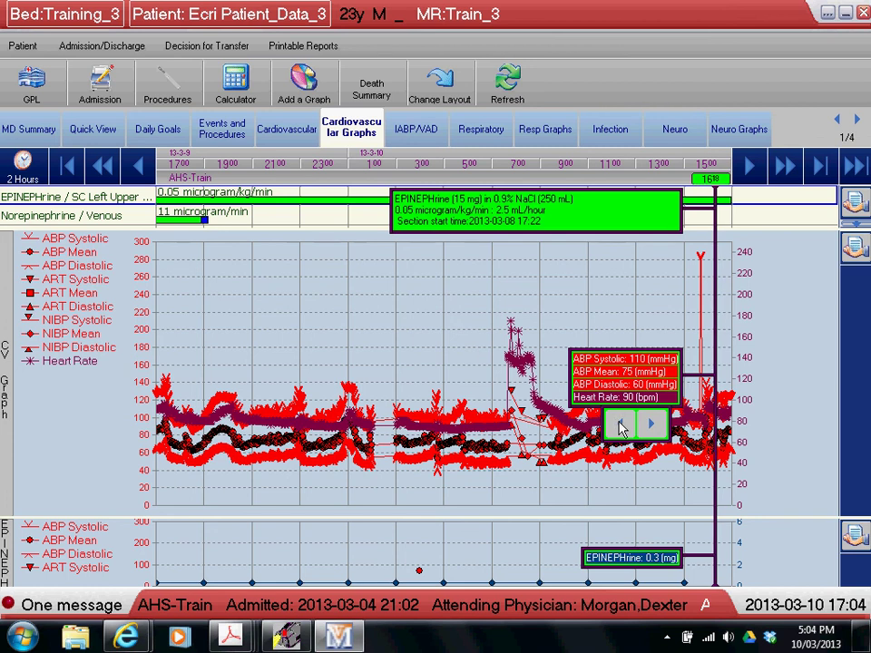
click(621, 428)
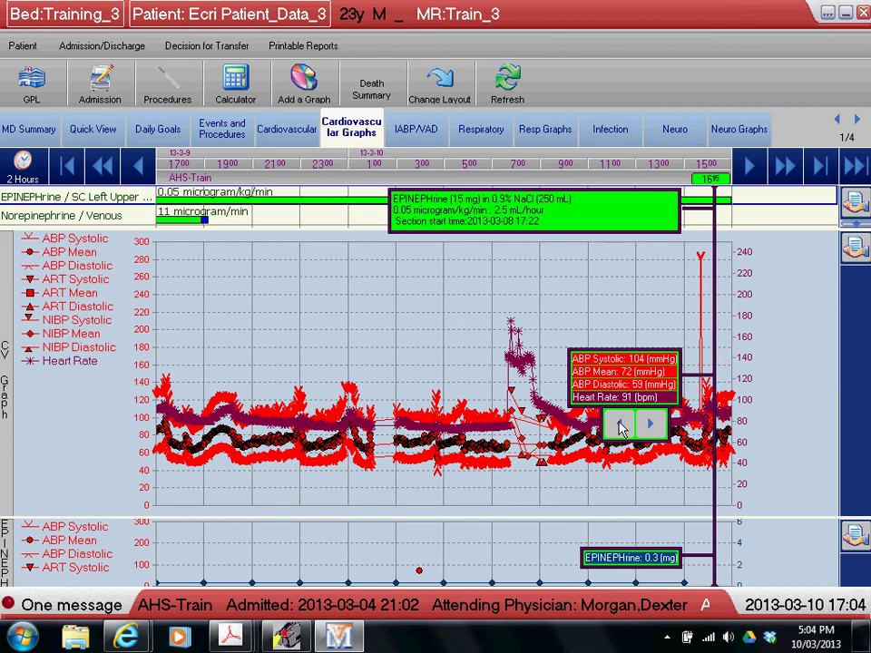
click(621, 427)
click(621, 427)
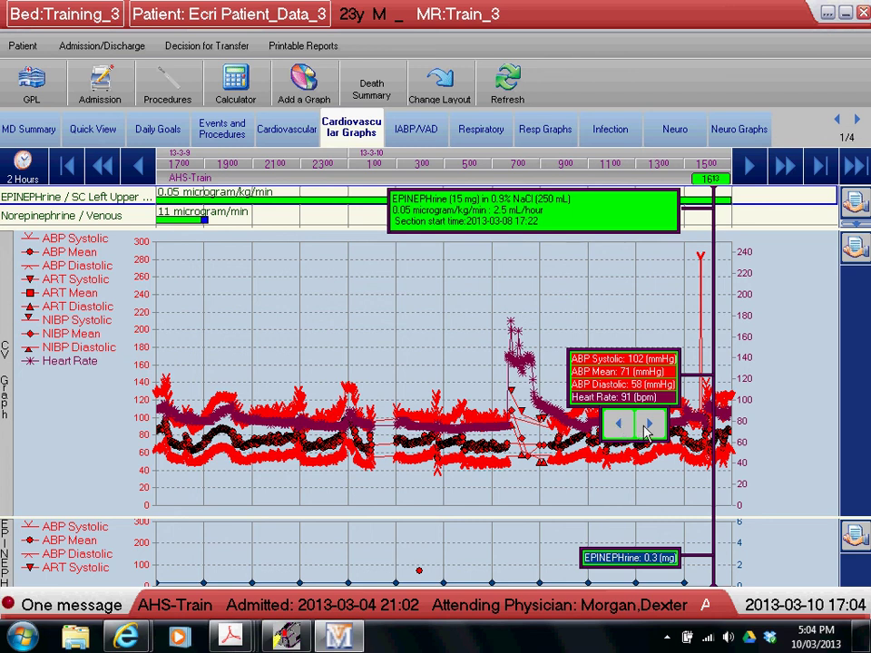
click(650, 426)
click(650, 429)
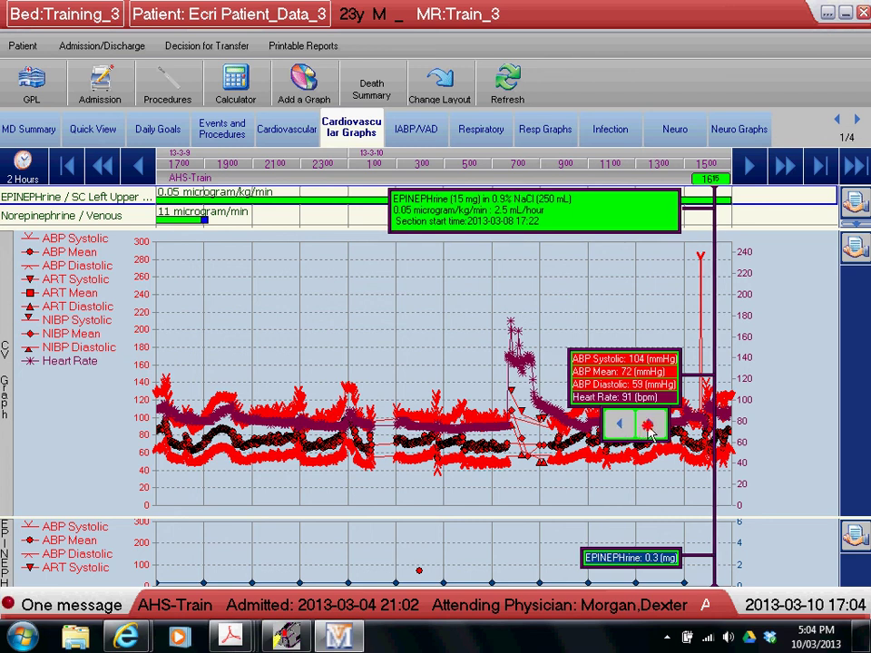
click(650, 429)
click(300, 331)
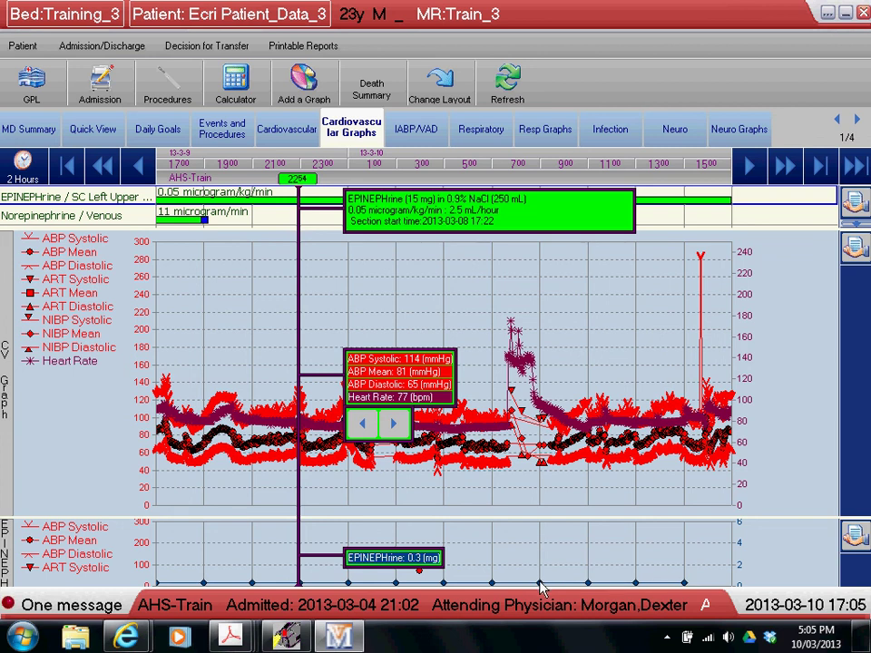
mouse_move(542, 588)
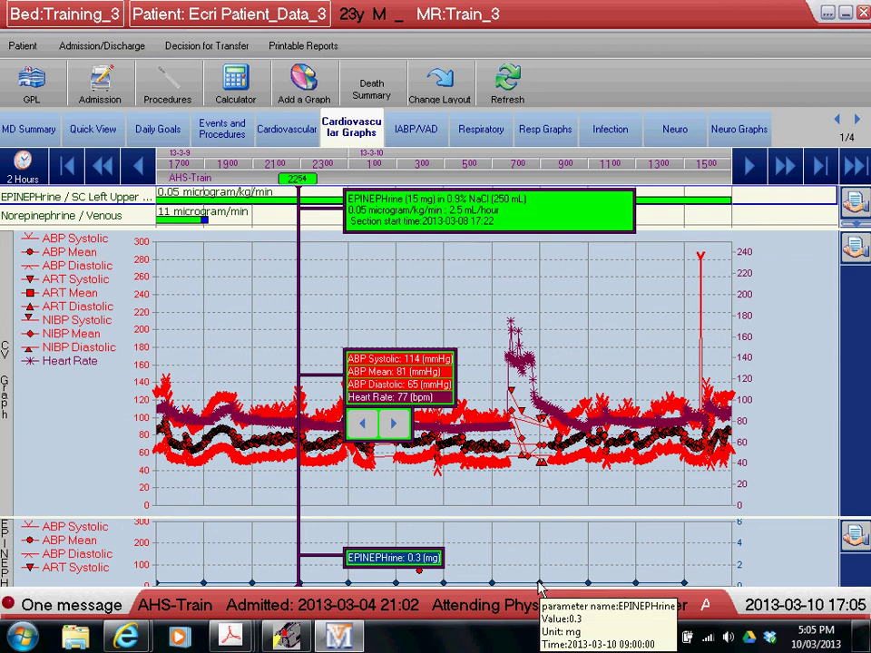